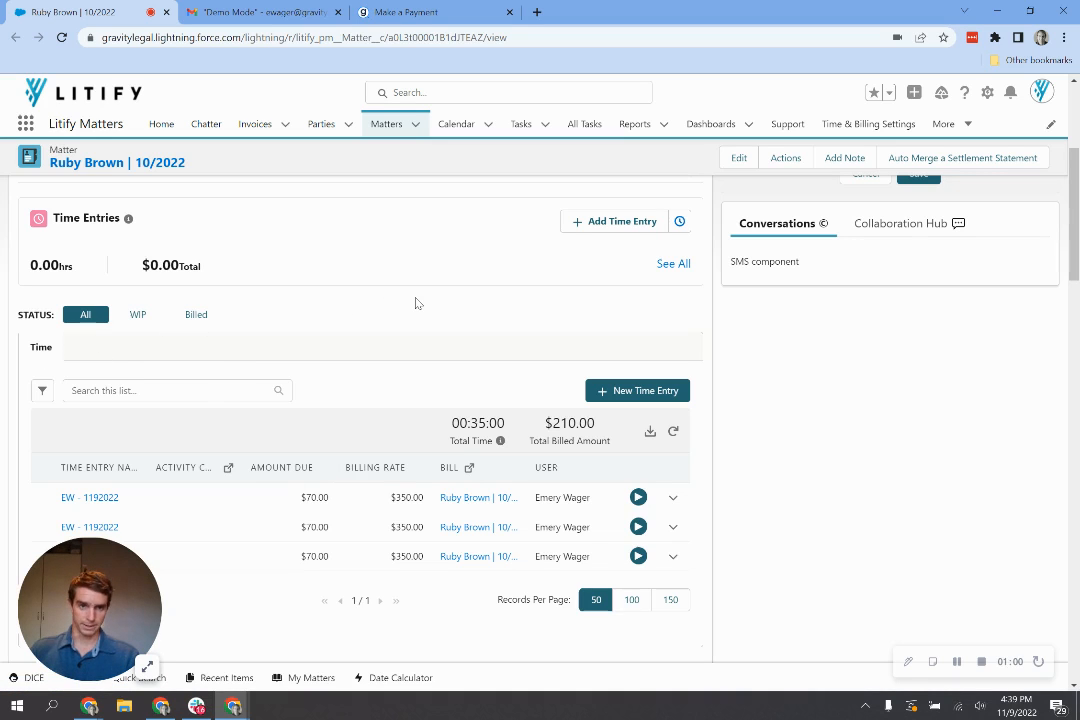
- Filter the matter's time entries to Billed status, showing three entries totaling $210.00
left_click(198, 316)
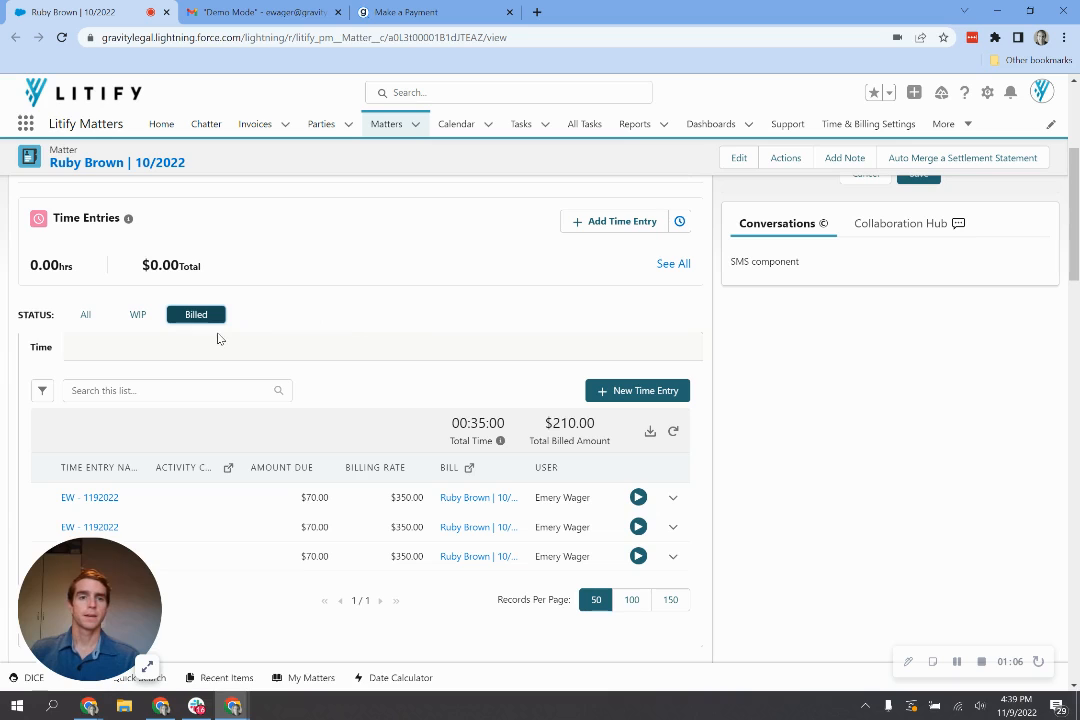
- Open the All invoices list, select invoice I-00016, and check the list's filters
left_click(284, 125)
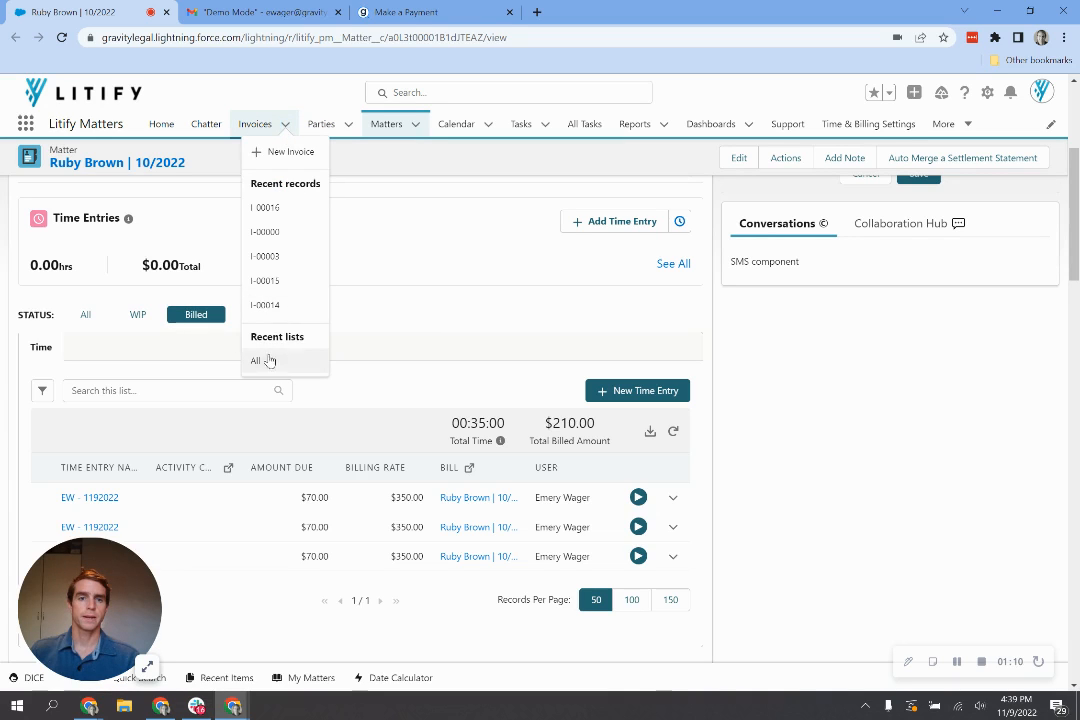
left_click(257, 362)
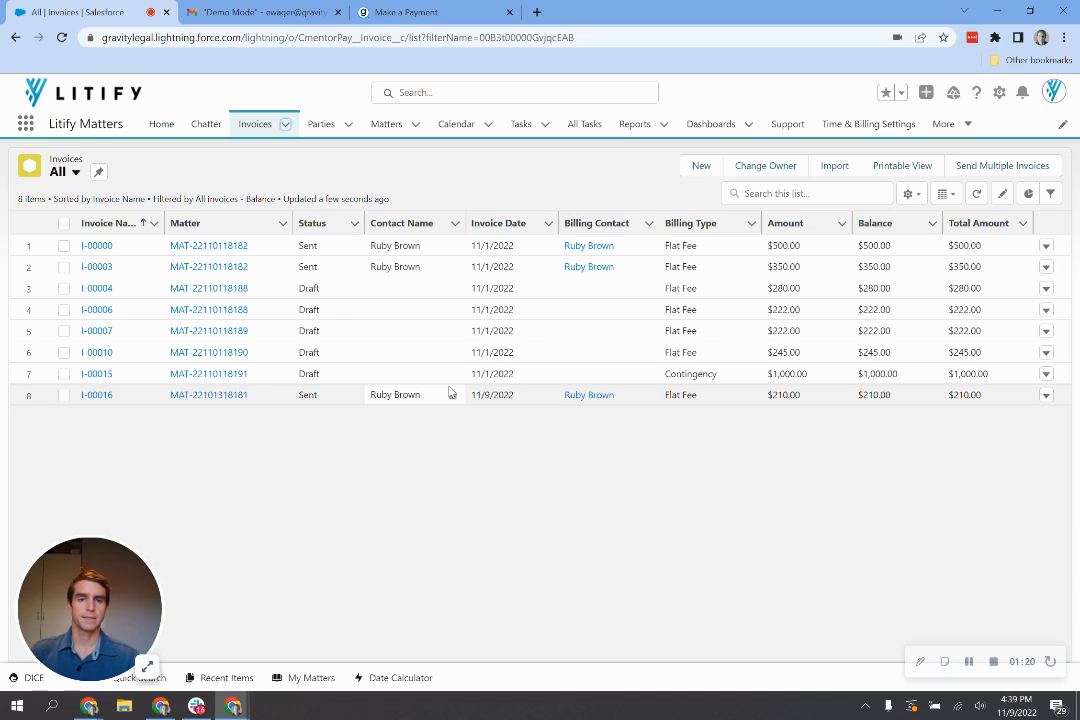
left_click(64, 396)
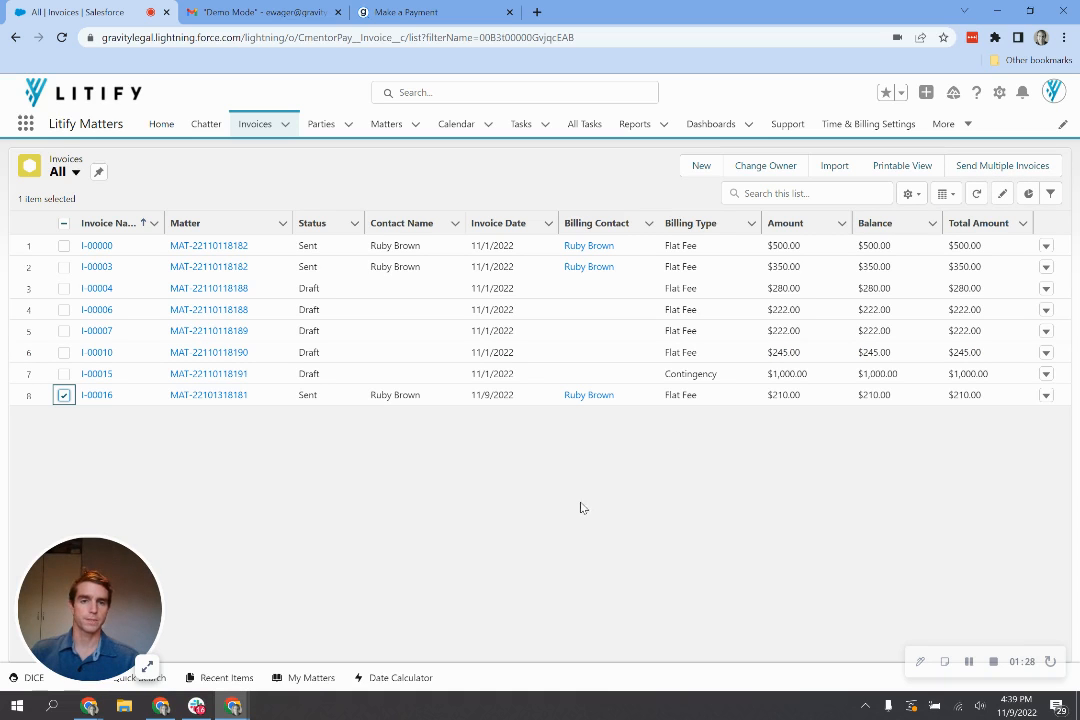
left_click(1050, 194)
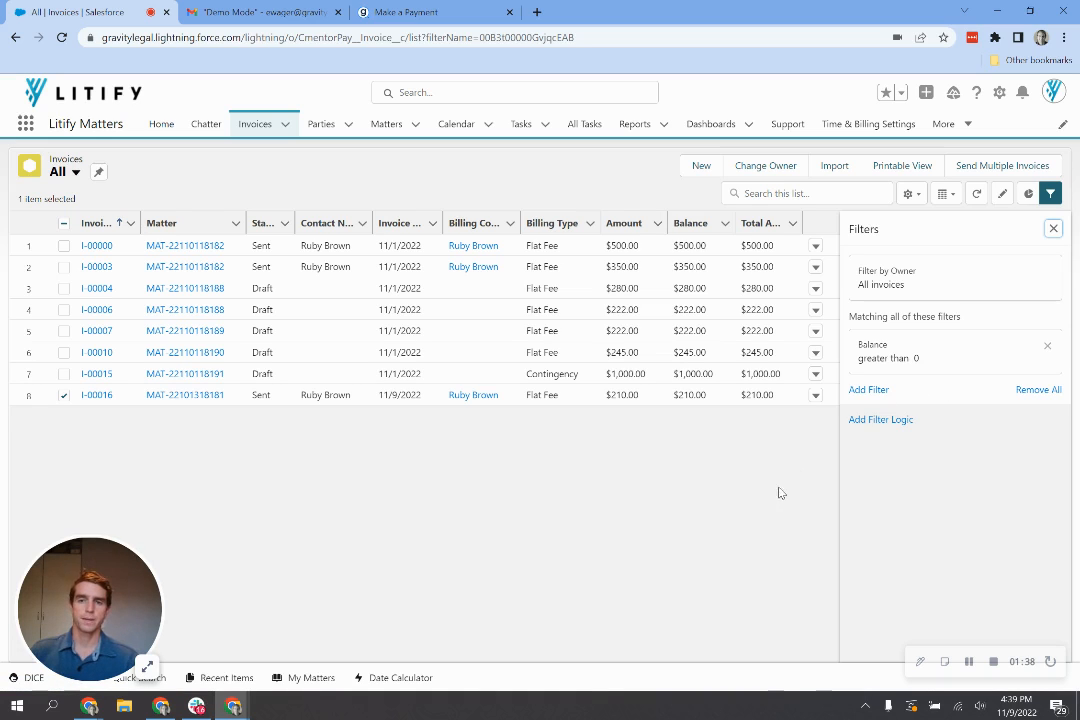
left_click(1053, 230)
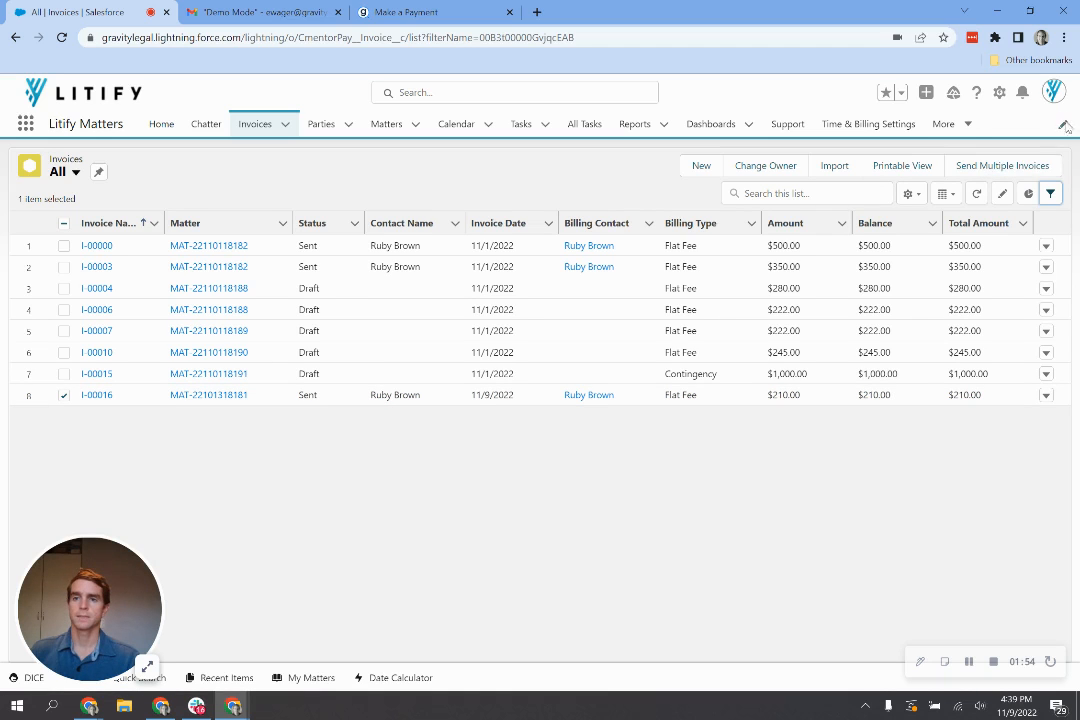
- Send invoice I-00016 by email through Send Multiple Invoices
left_click(1005, 169)
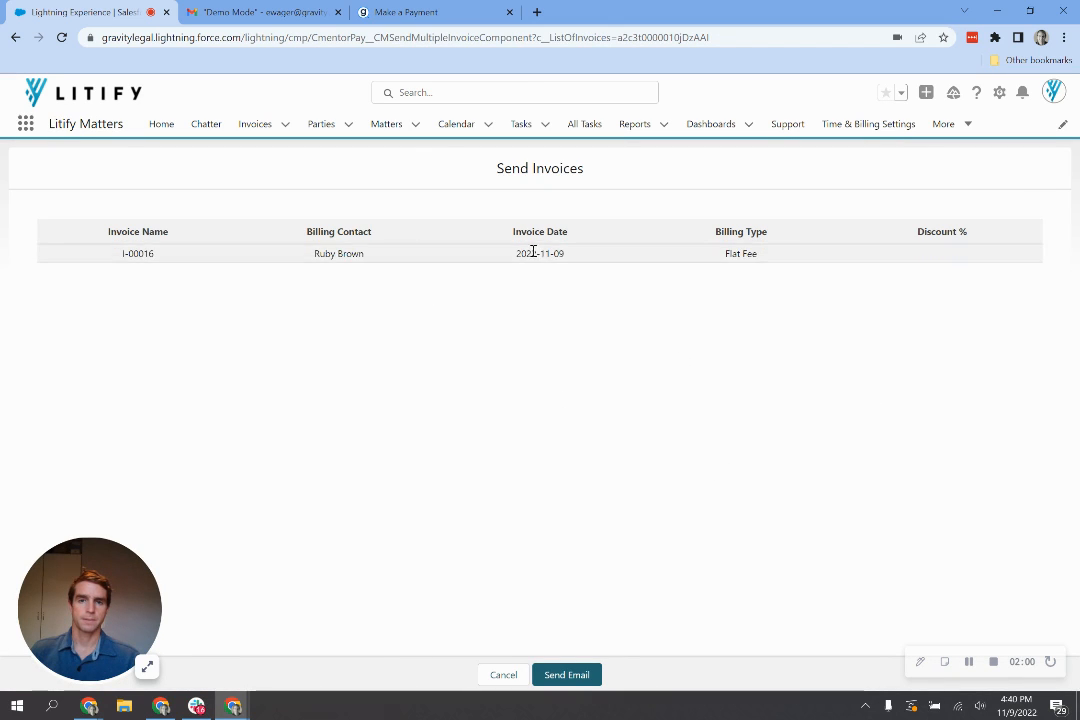
left_click(582, 679)
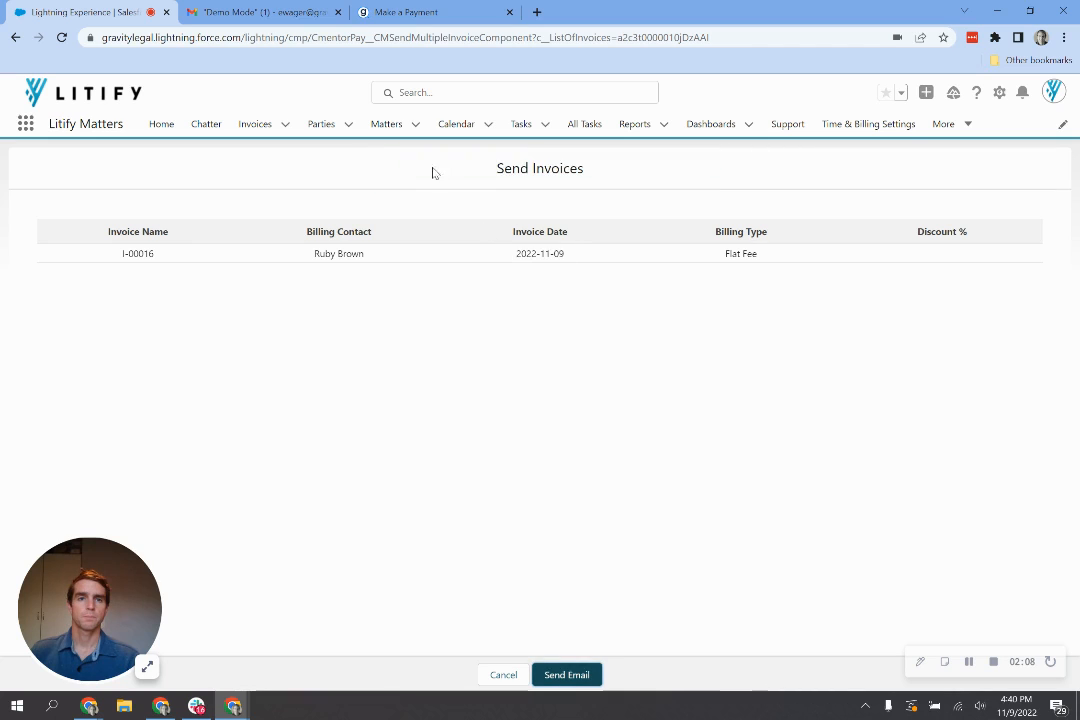
- In Gmail, open the latest $210.00 Request for Pending Payment email and mark it Looks safe
left_click(245, 10)
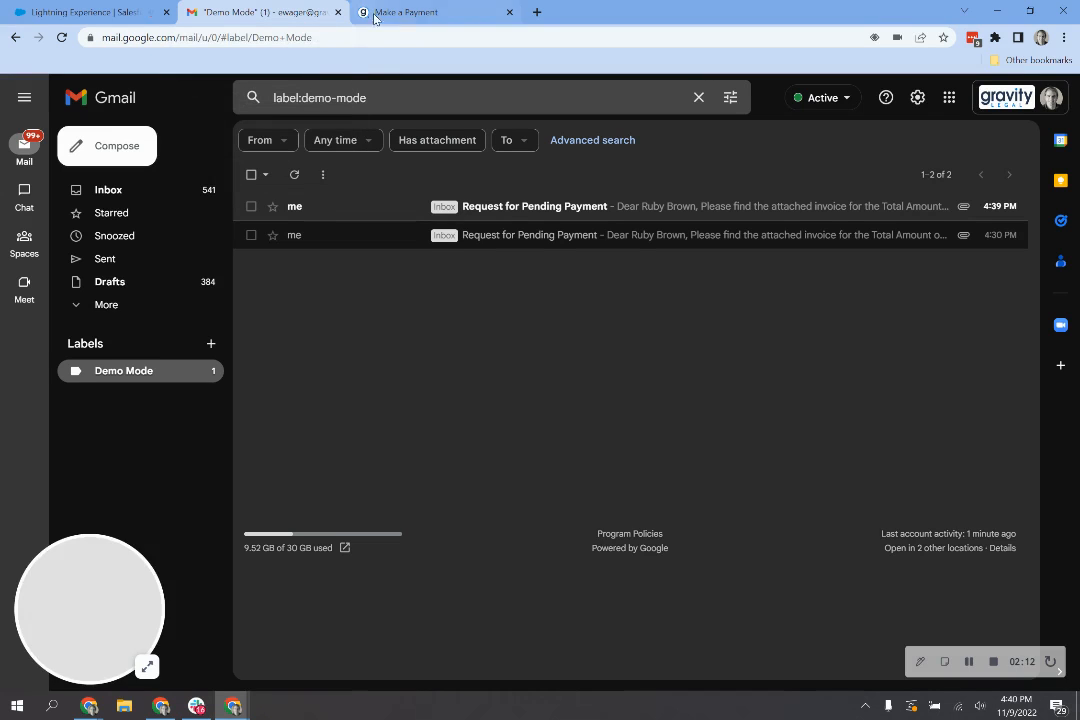
left_click(485, 210)
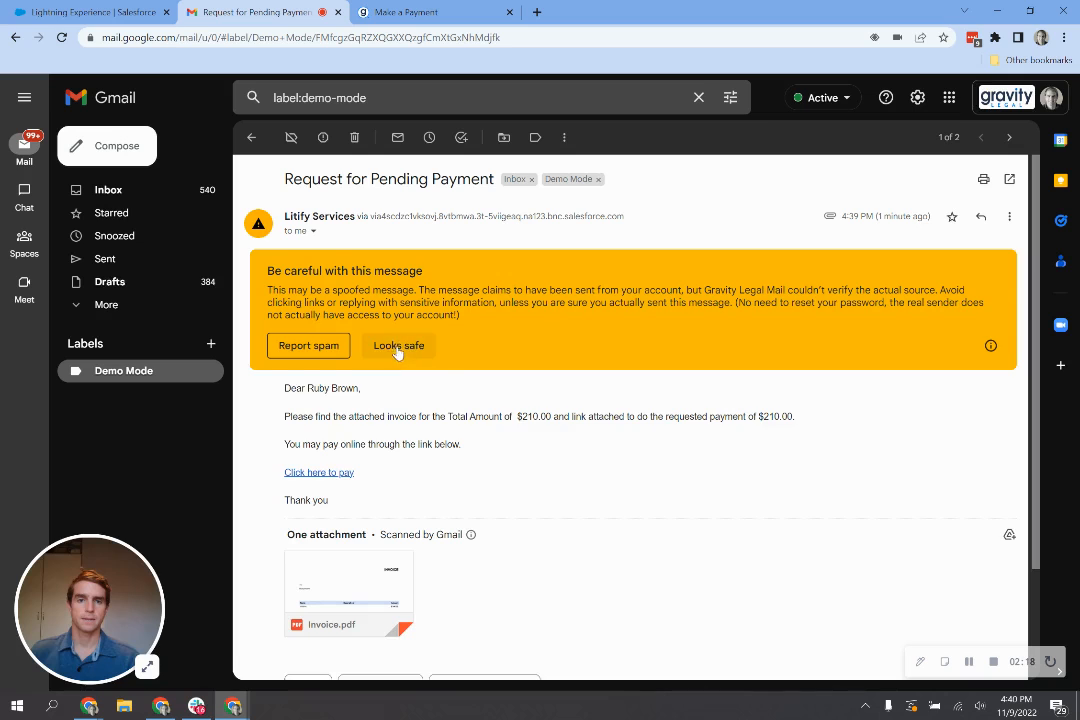
left_click(397, 347)
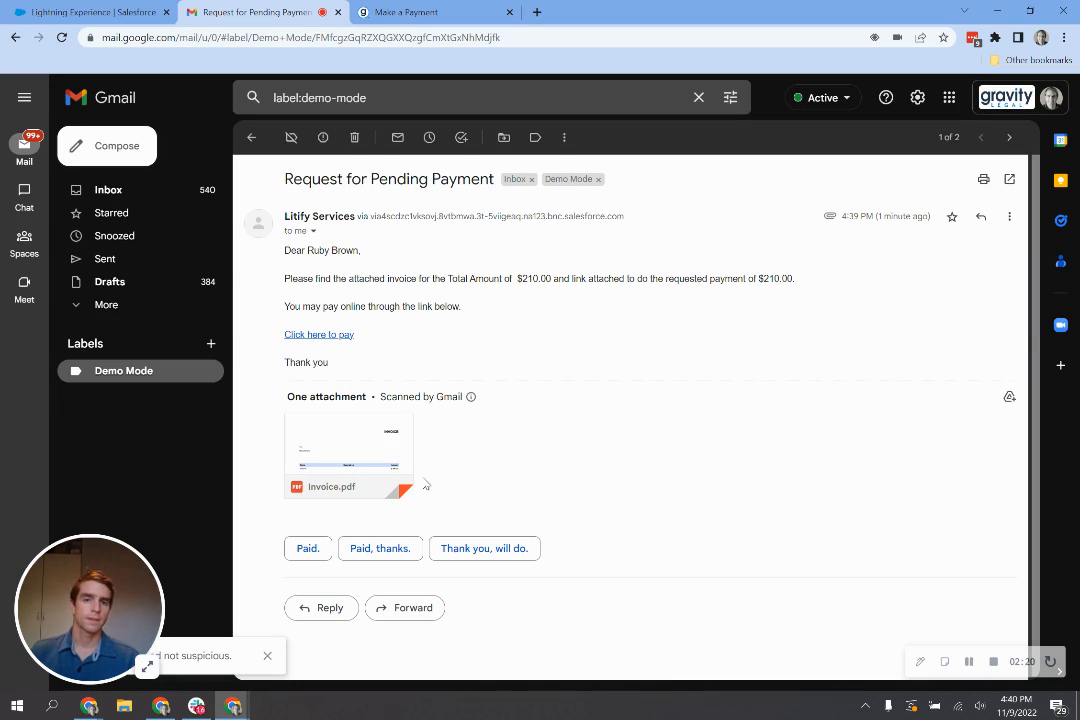
mouse_move(332, 424)
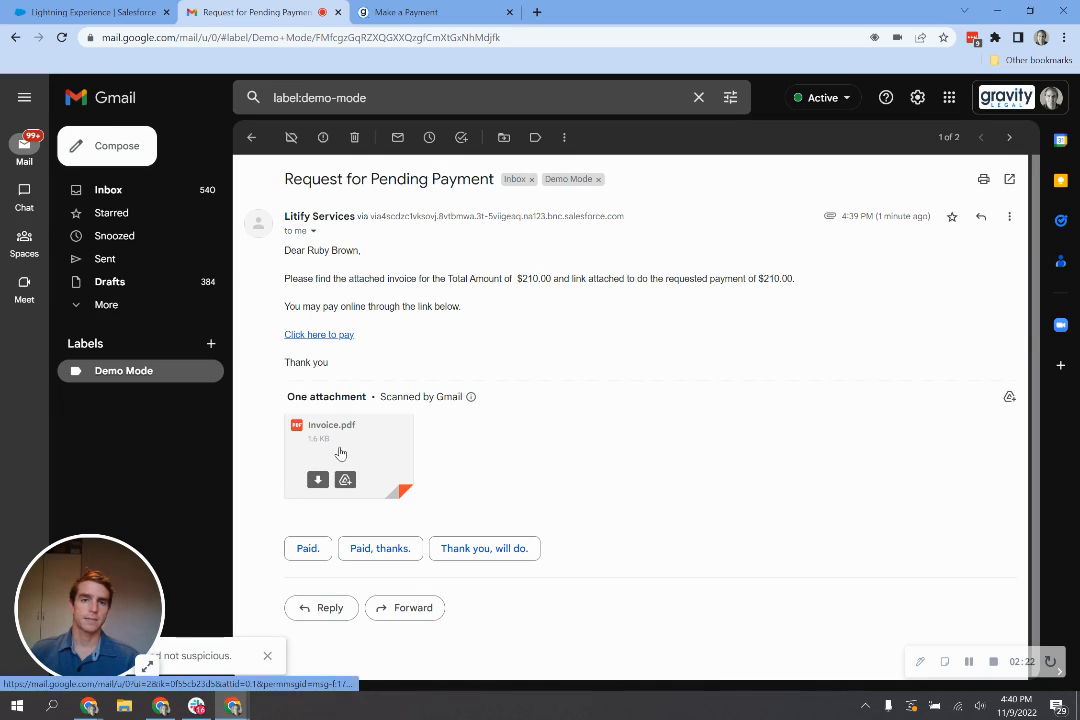
- Follow the email's pay link and pay the full $210 on the Payment Request page
left_click(326, 337)
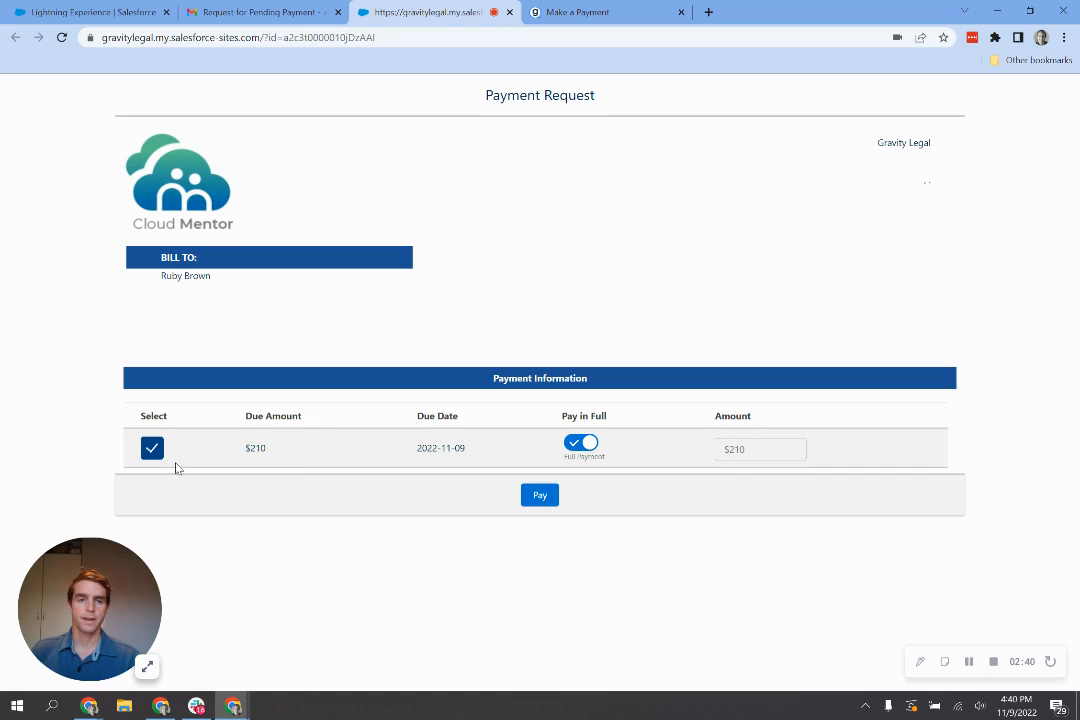
left_click(539, 497)
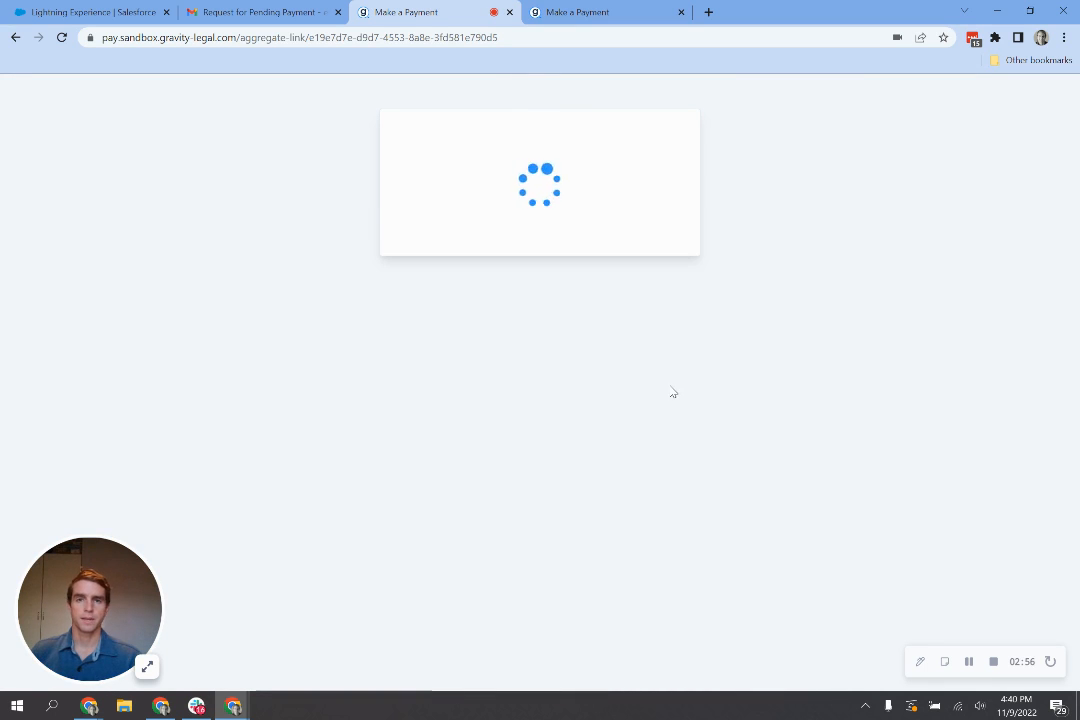
- Choose Bank Transfer (ACH) as the payment method on the Gravity Legal form
left_click(603, 10)
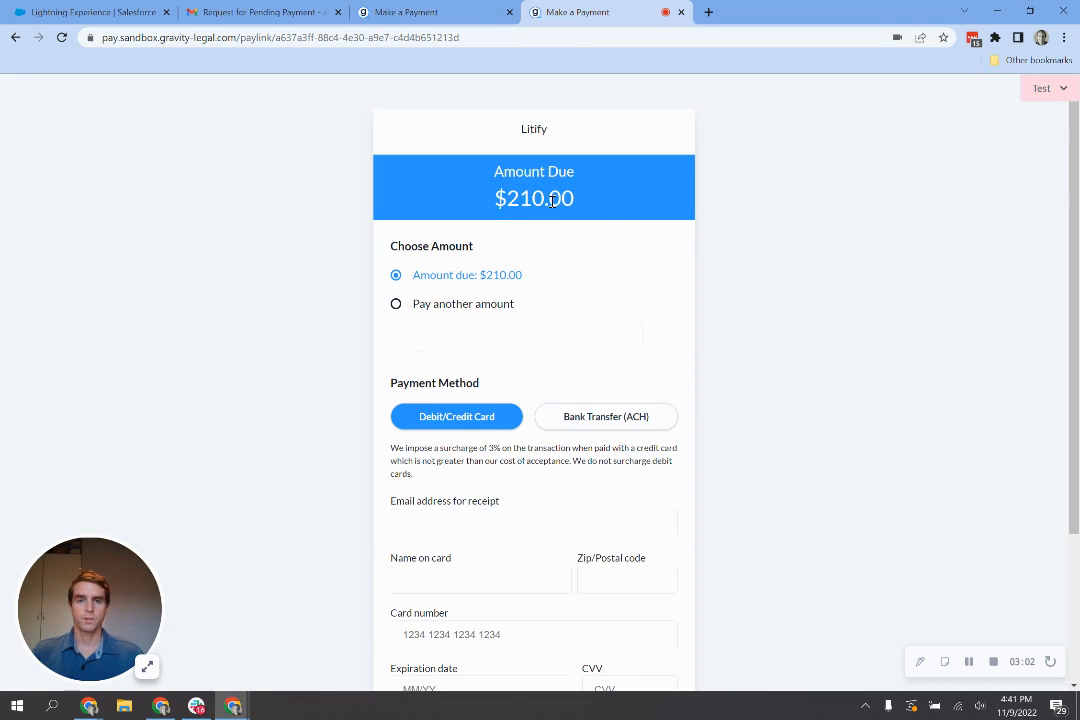
scroll(587, 290, "down", 1)
scroll(585, 289, "down", 1)
scroll(489, 344, "down", 1)
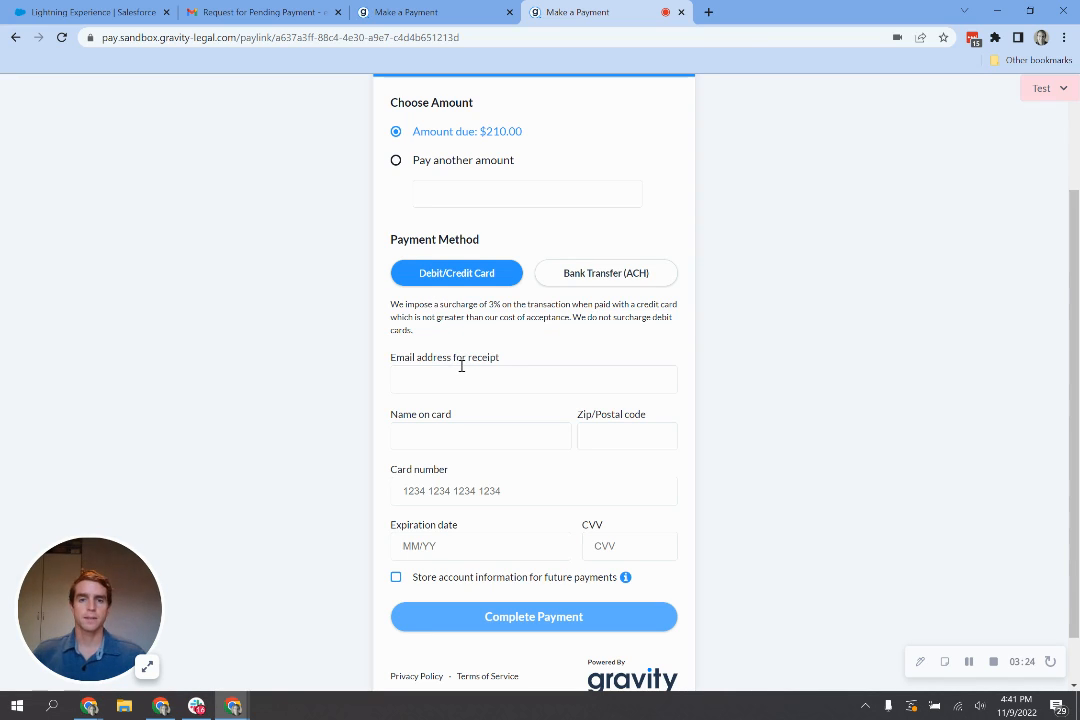
left_click(585, 277)
- Copy the test routing number and enter the account holder's name and receipt e-mail
left_click(1041, 89)
left_click(1045, 604)
left_click(506, 378)
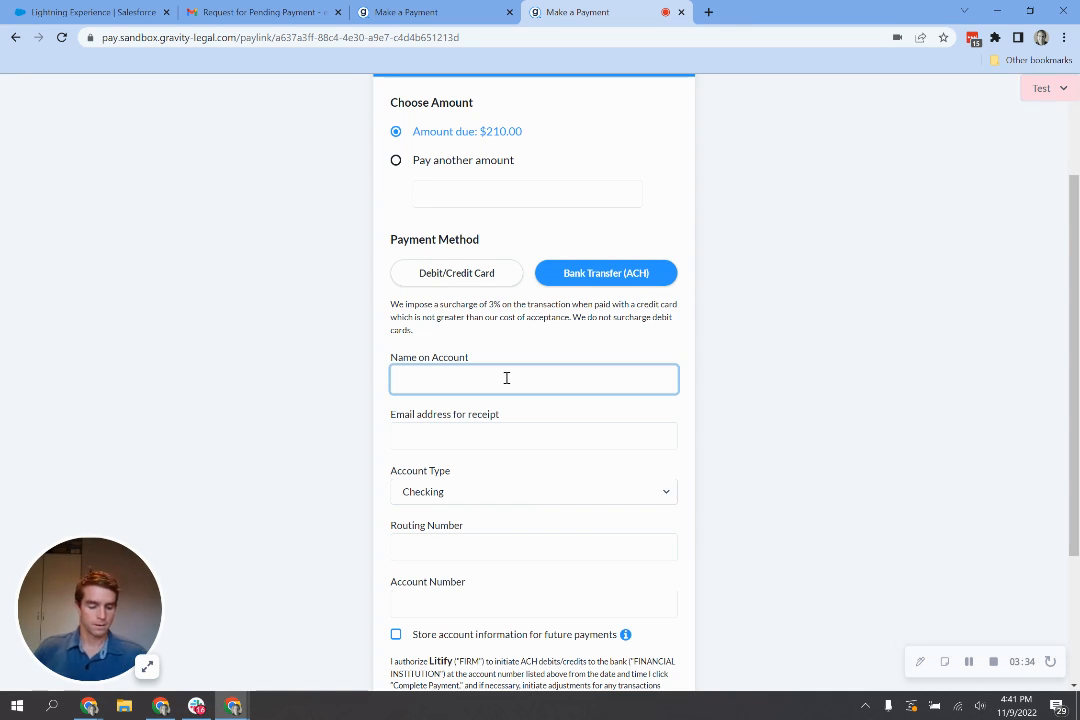
type("Emery")
left_click(498, 446)
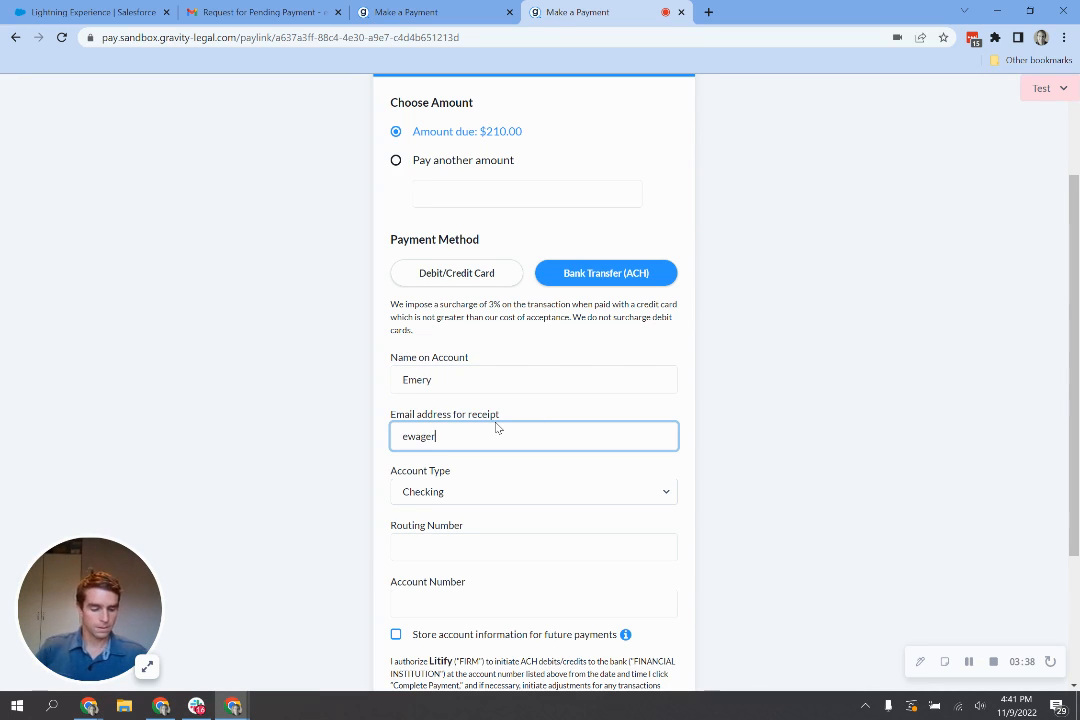
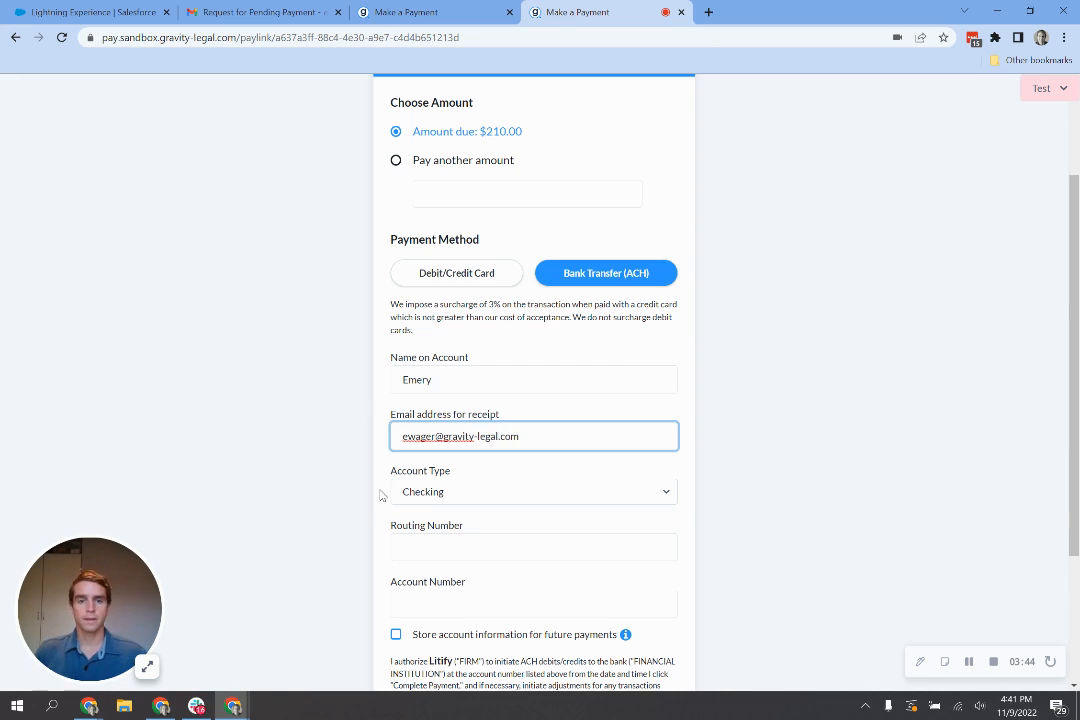
- Paste the routing number, enter the test account number, and complete the $210 payment
left_click(418, 540)
key("ctrl+v")
left_click(453, 604)
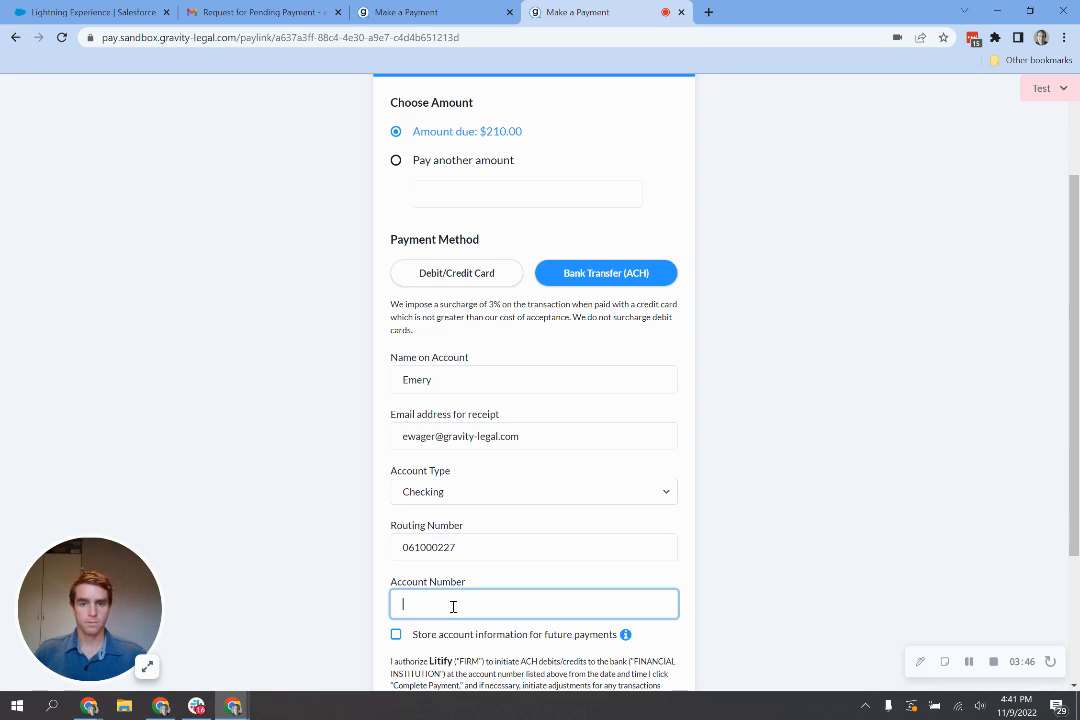
type("121212")
scroll(460, 580, "down", 2)
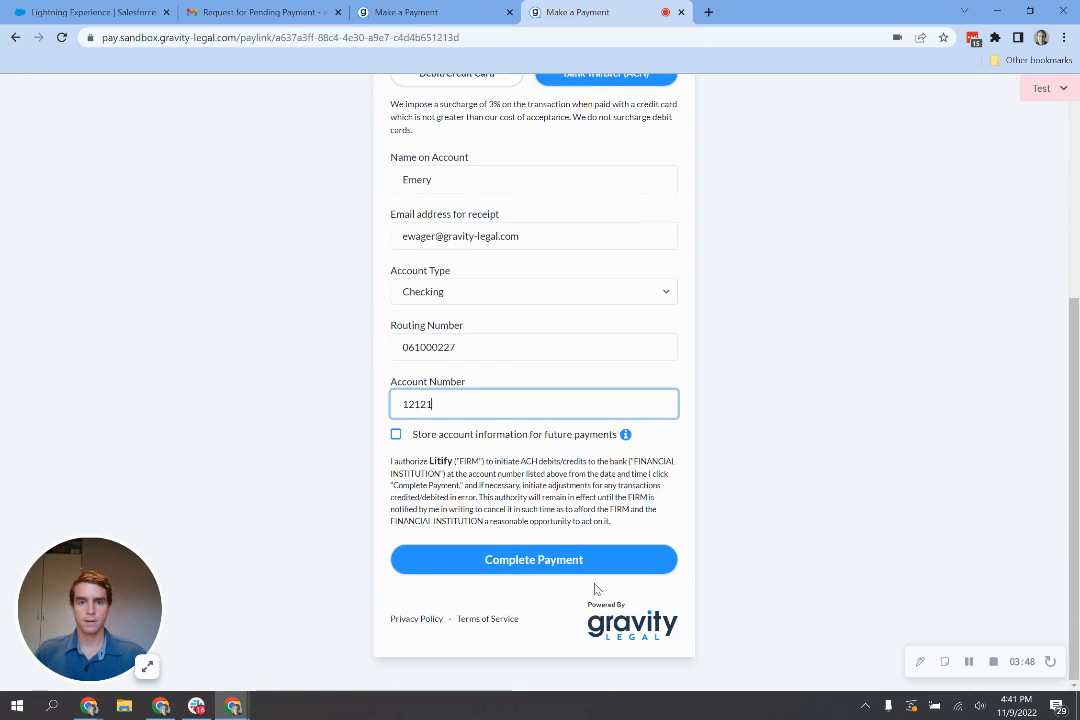
left_click(578, 562)
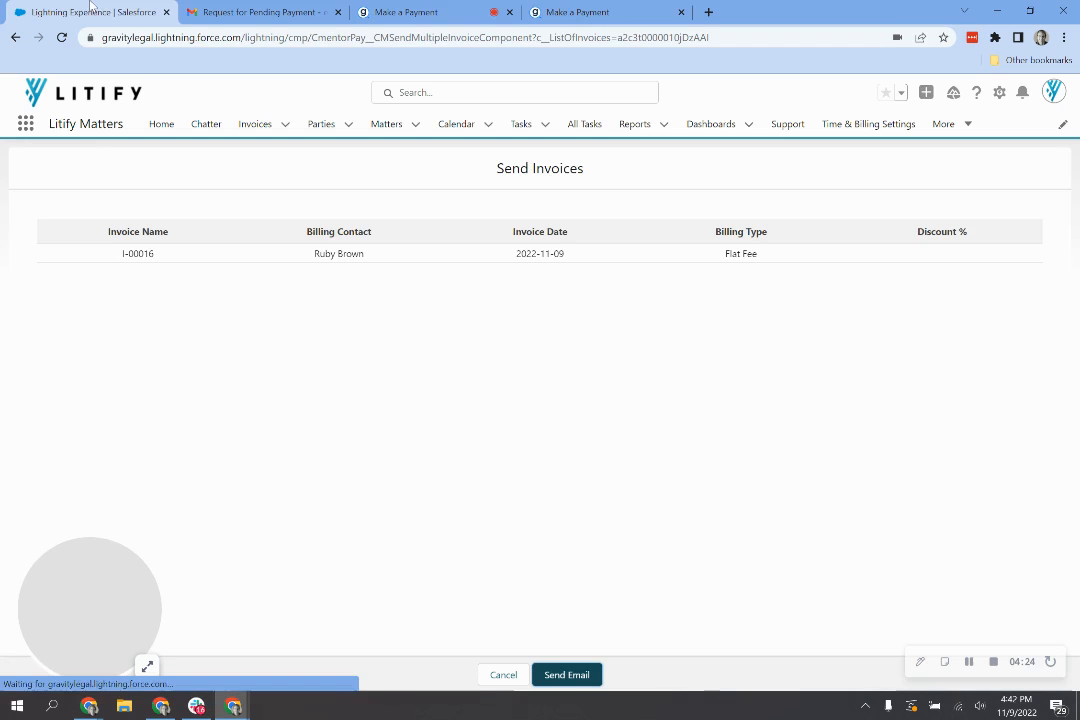
- Remove the Balance greater than 0 filter from the All invoices list view and save it
left_click(285, 124)
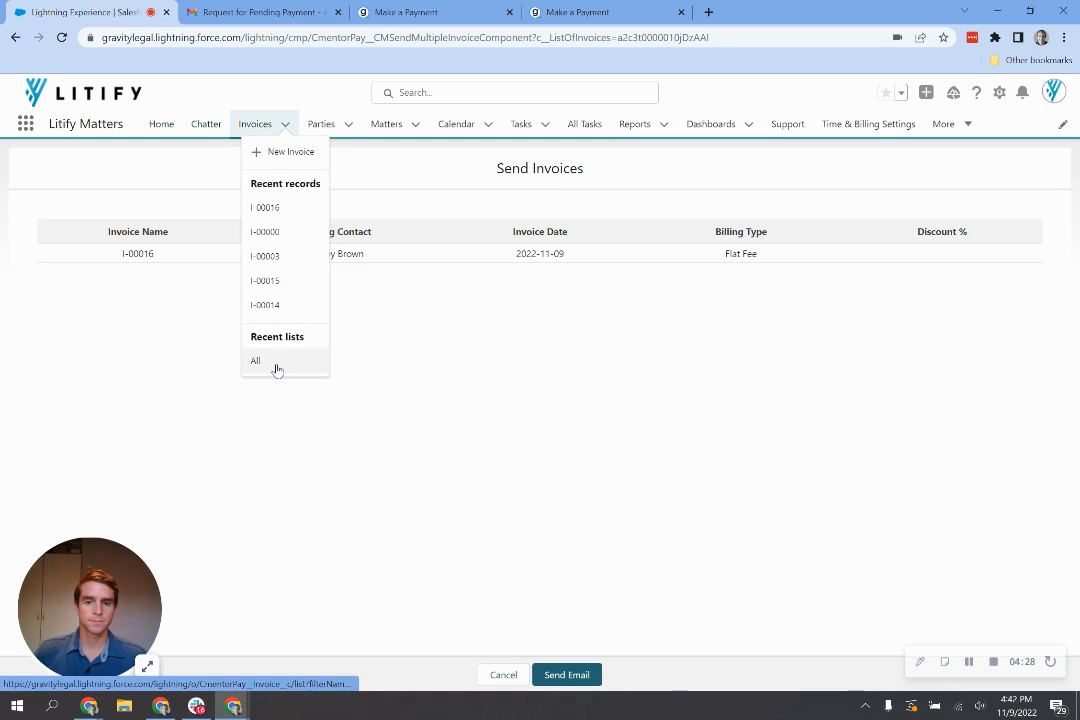
left_click(277, 366)
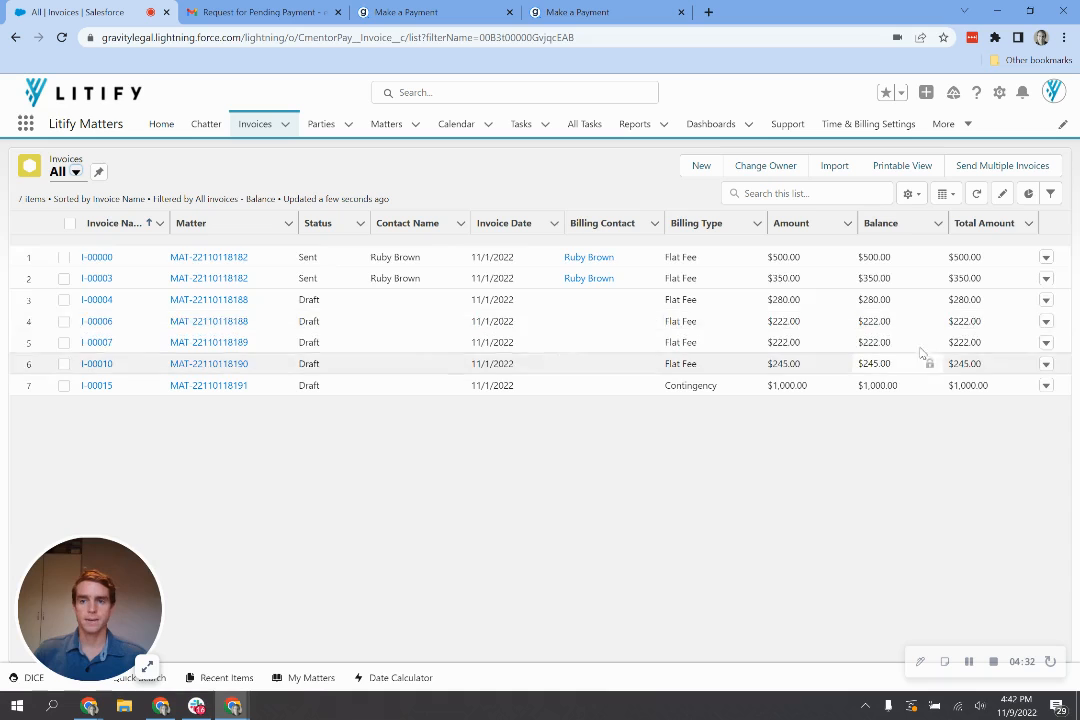
left_click(1050, 194)
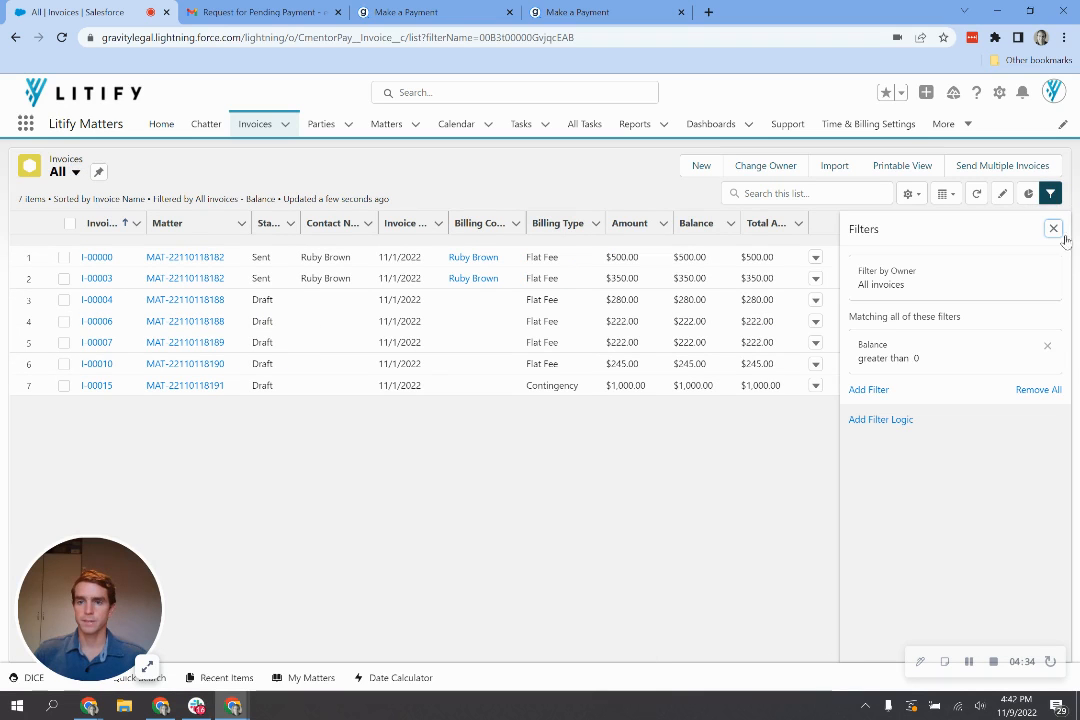
left_click(1047, 345)
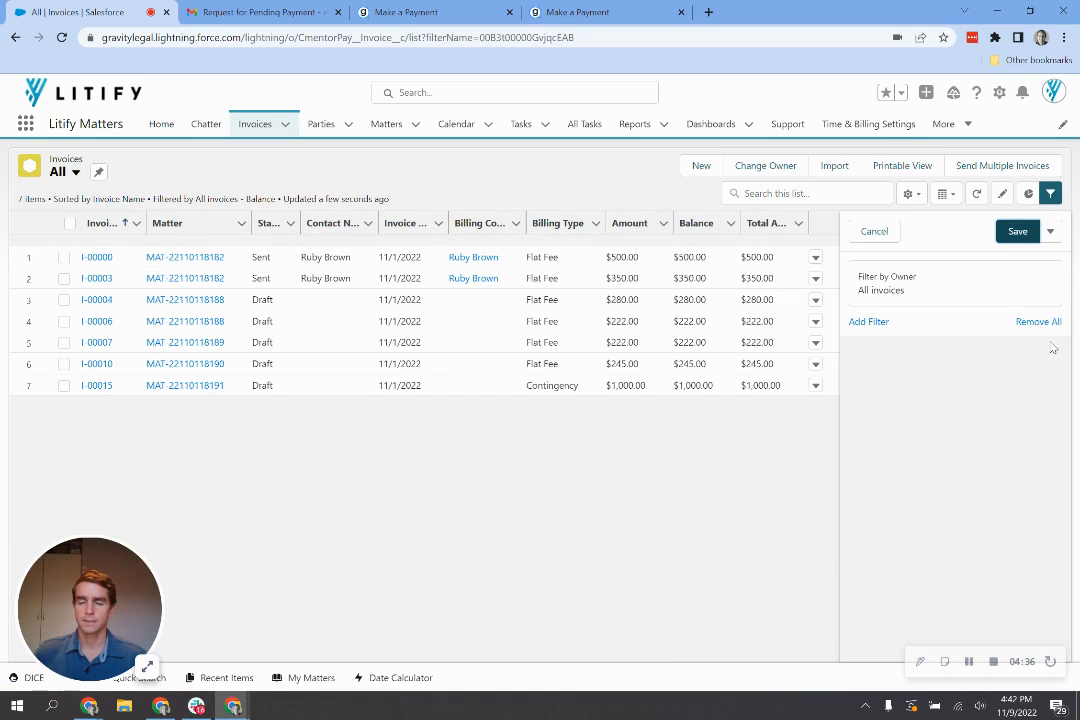
left_click(1024, 233)
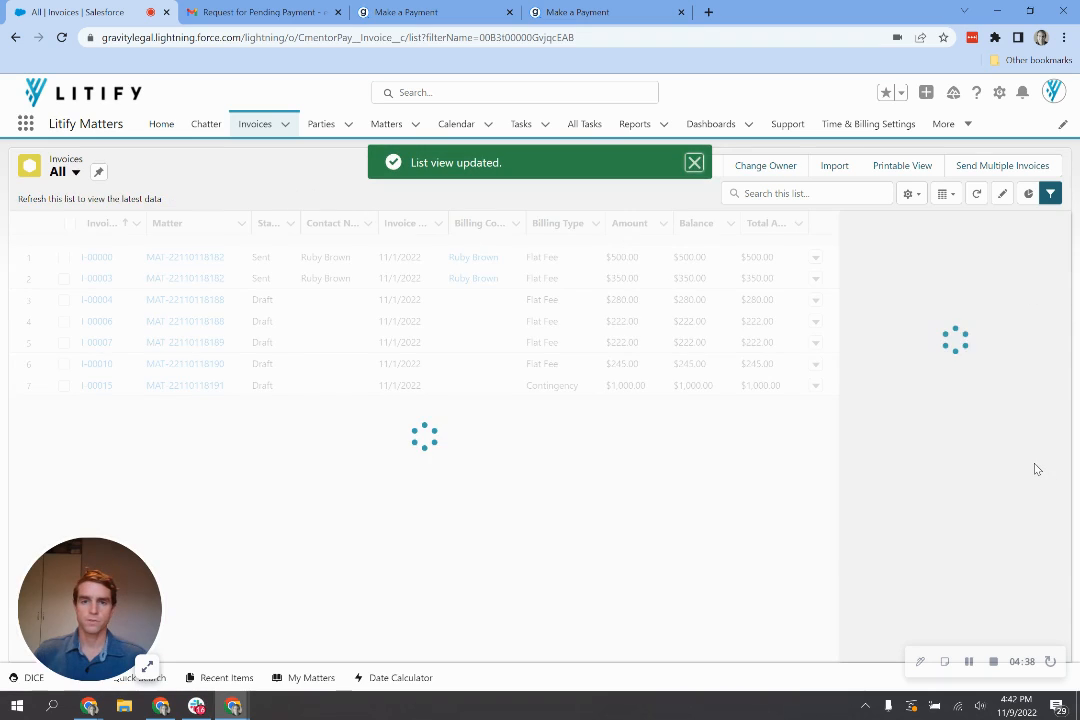